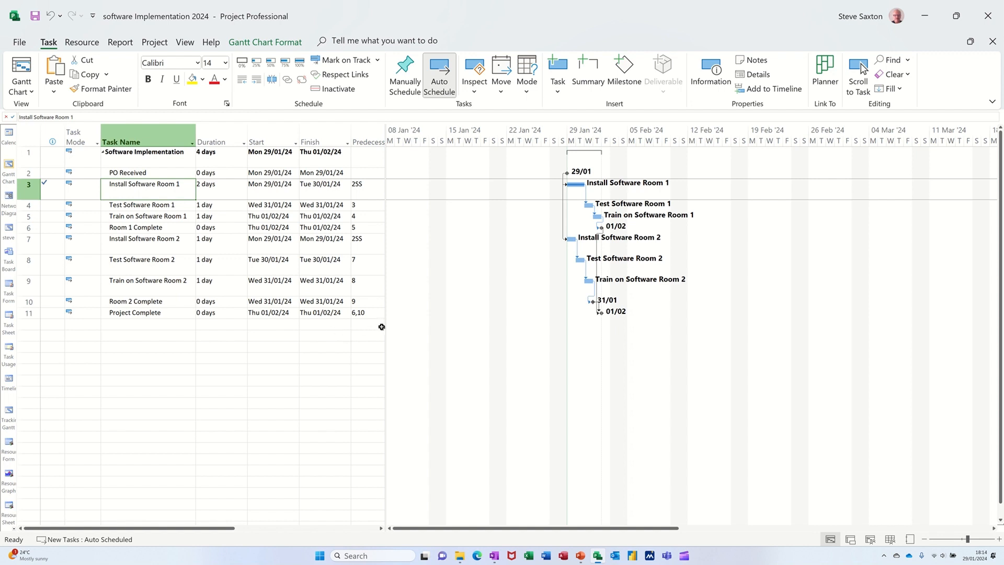
- Widen the task table and review the available baselines for the entire project without setting one
{"action": "left_click_drag", "start_coordinate": [384, 327], "coordinate": [440, 324]}
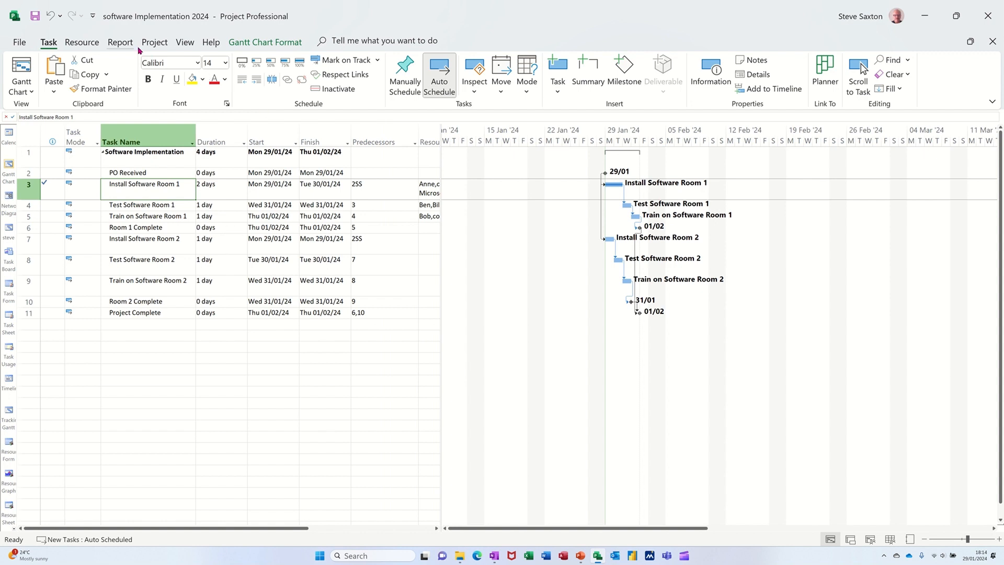
{"action": "left_click", "coordinate": [155, 41]}
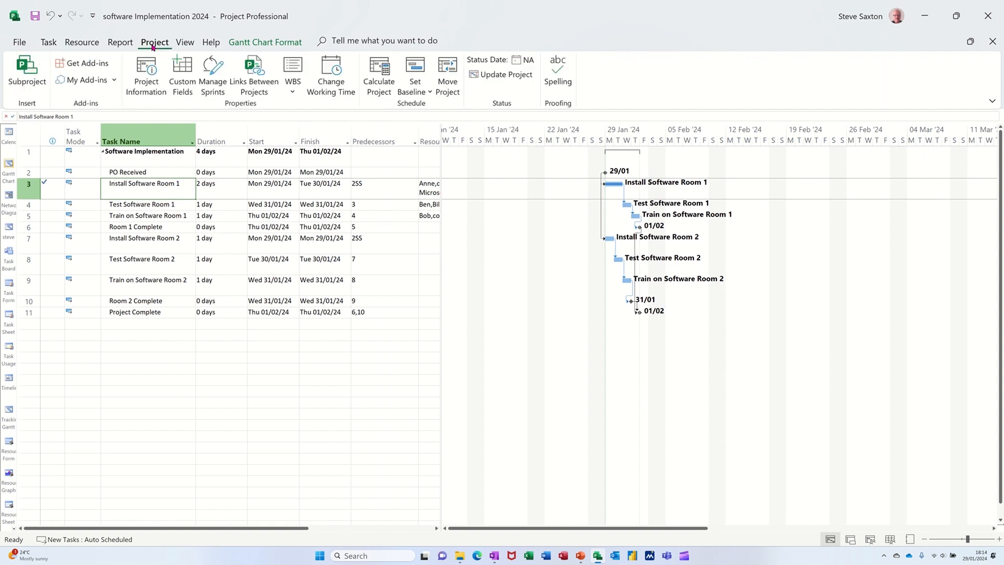
{"action": "left_click", "coordinate": [414, 91]}
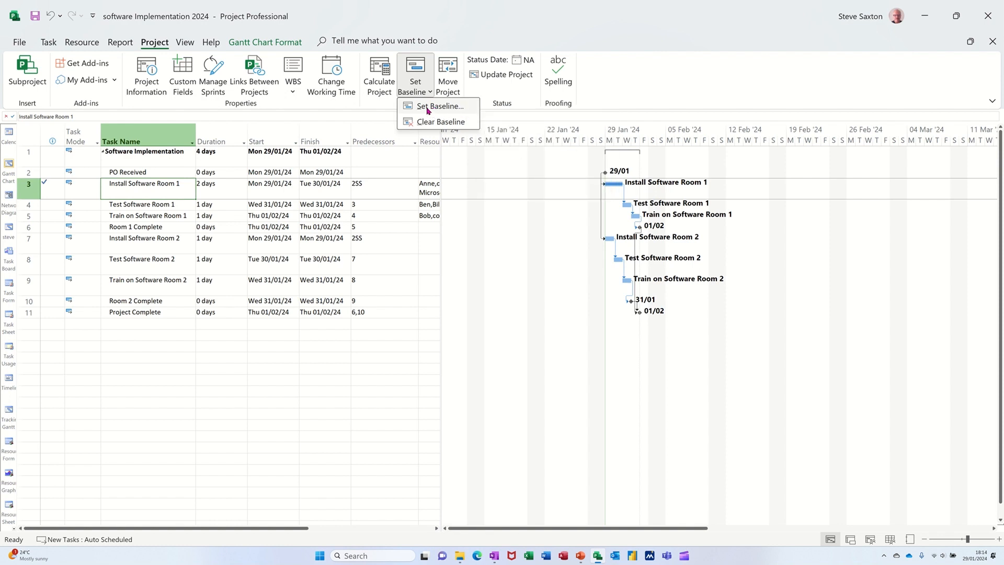
{"action": "left_click", "coordinate": [428, 111]}
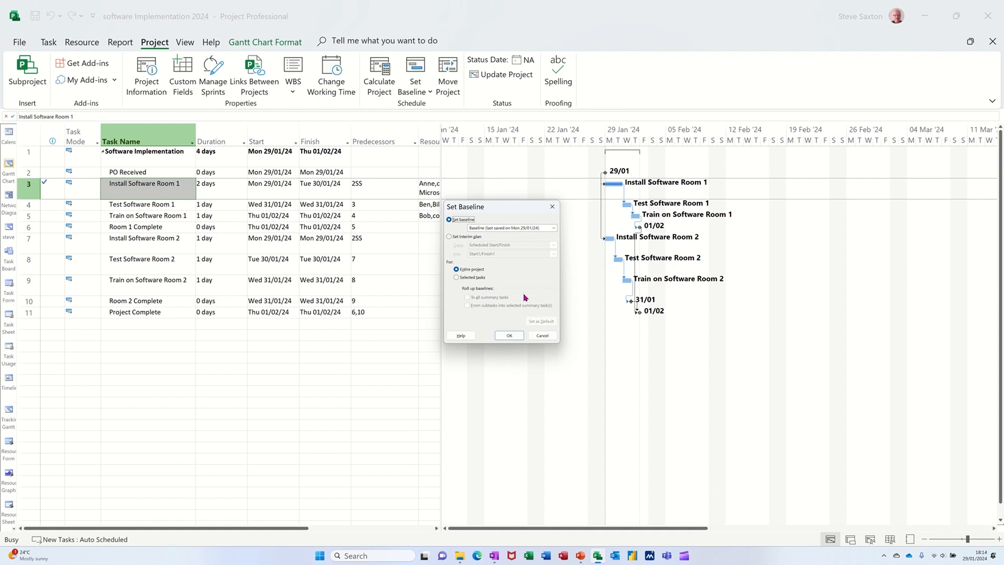
{"action": "left_click", "coordinate": [552, 228]}
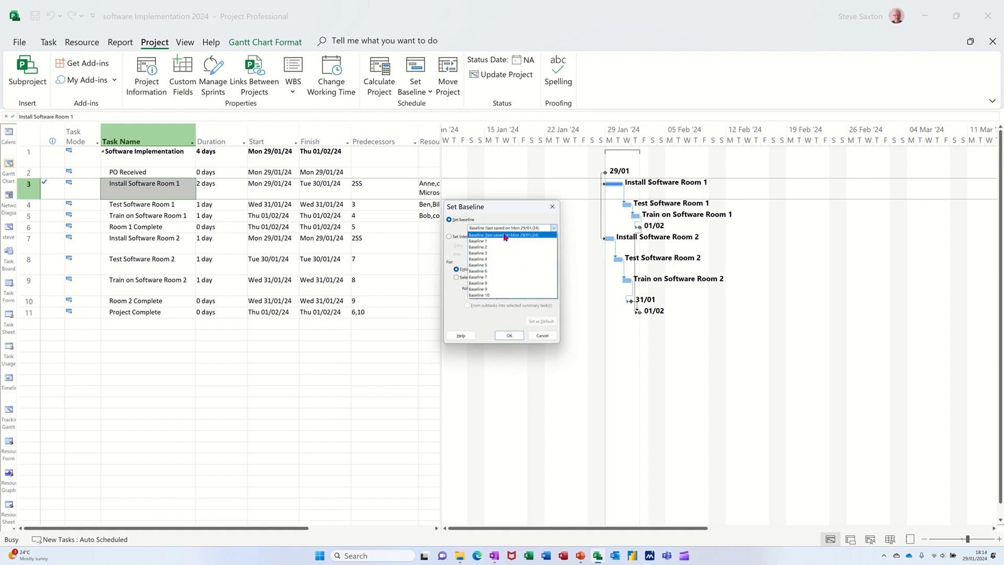
{"action": "left_click", "coordinate": [505, 235]}
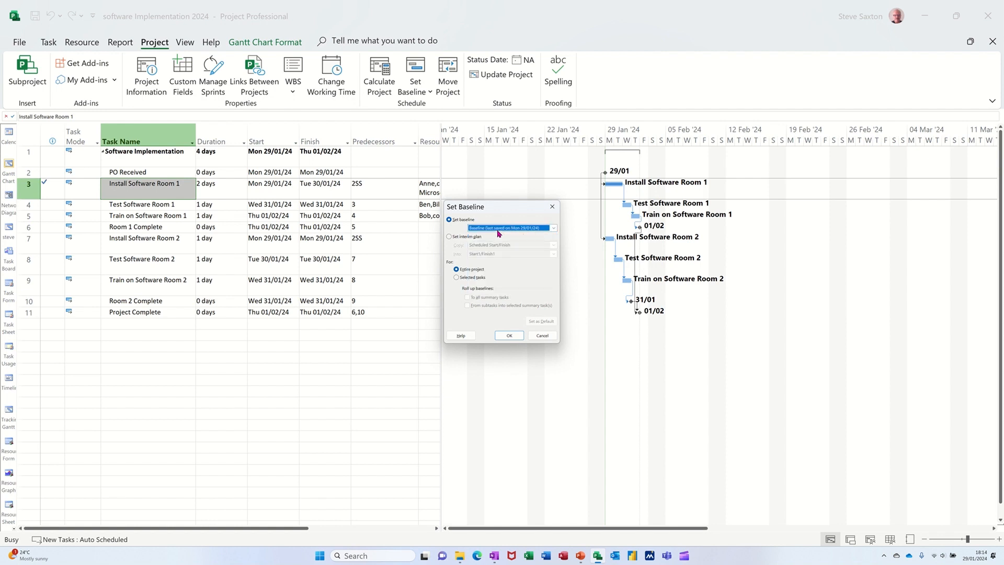
{"action": "left_click", "coordinate": [541, 335]}
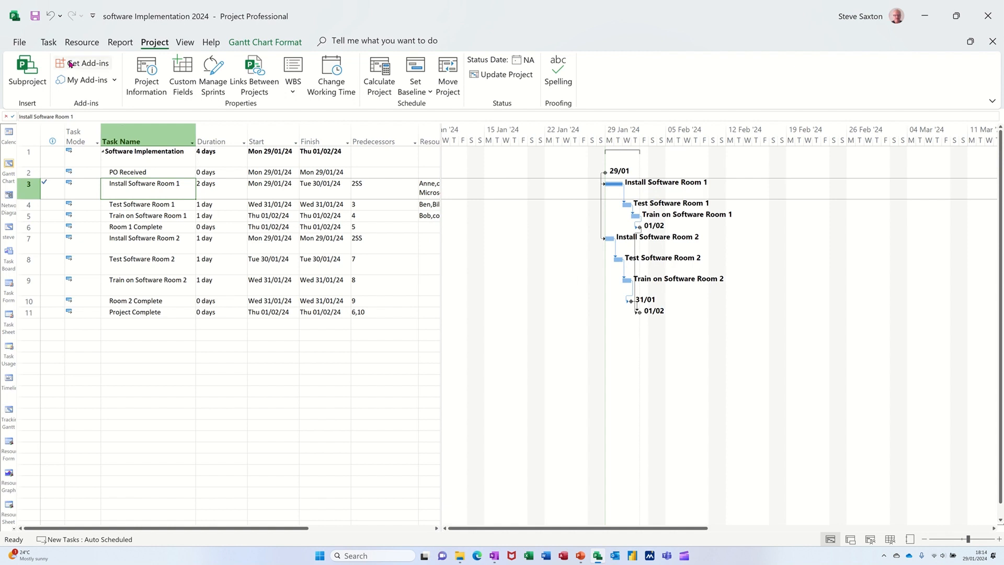
- Try the 25%, 100% and 0% completion presets on the Test Software Room 1 task
{"action": "left_click", "coordinate": [47, 45]}
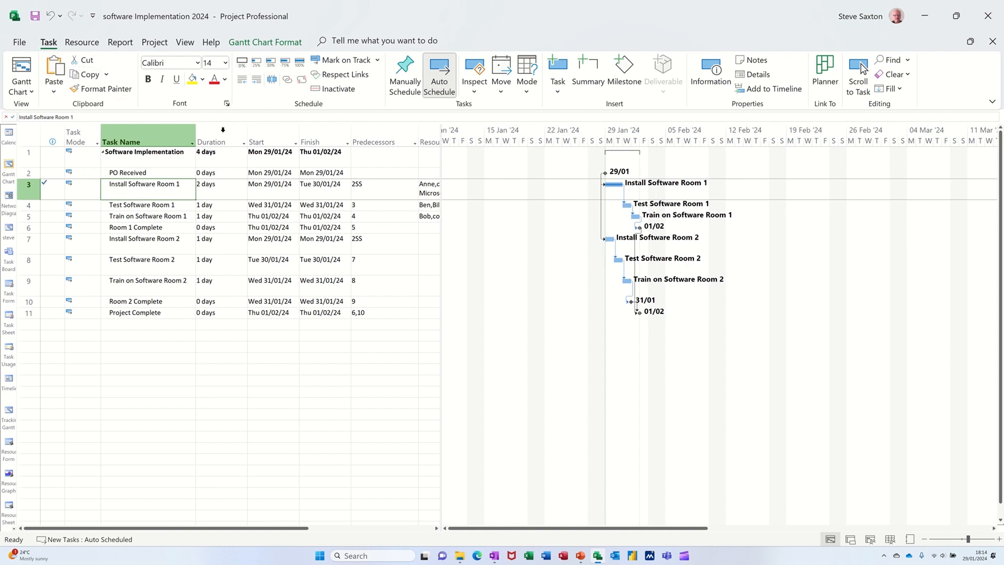
{"action": "left_click", "coordinate": [148, 204]}
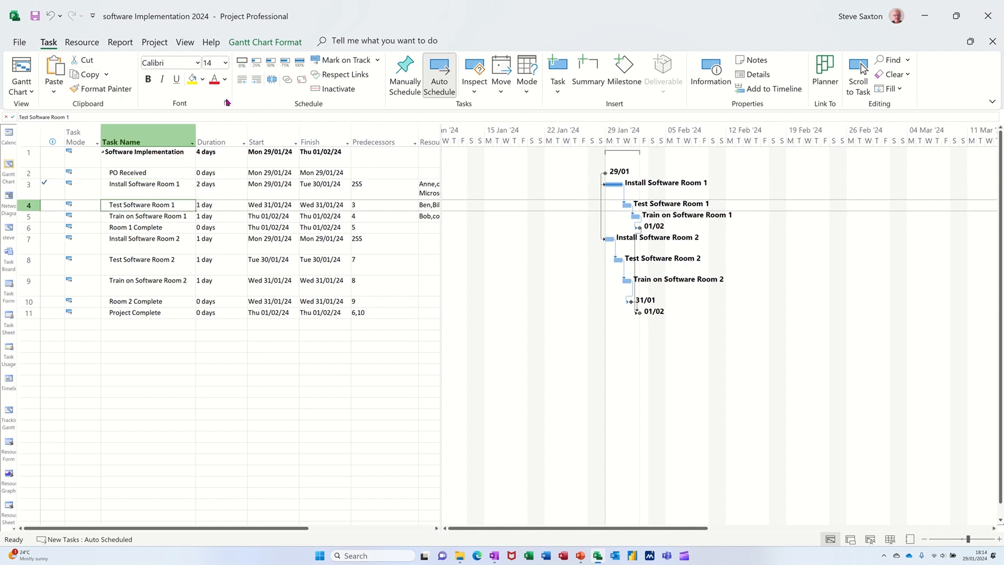
{"action": "left_click", "coordinate": [257, 64]}
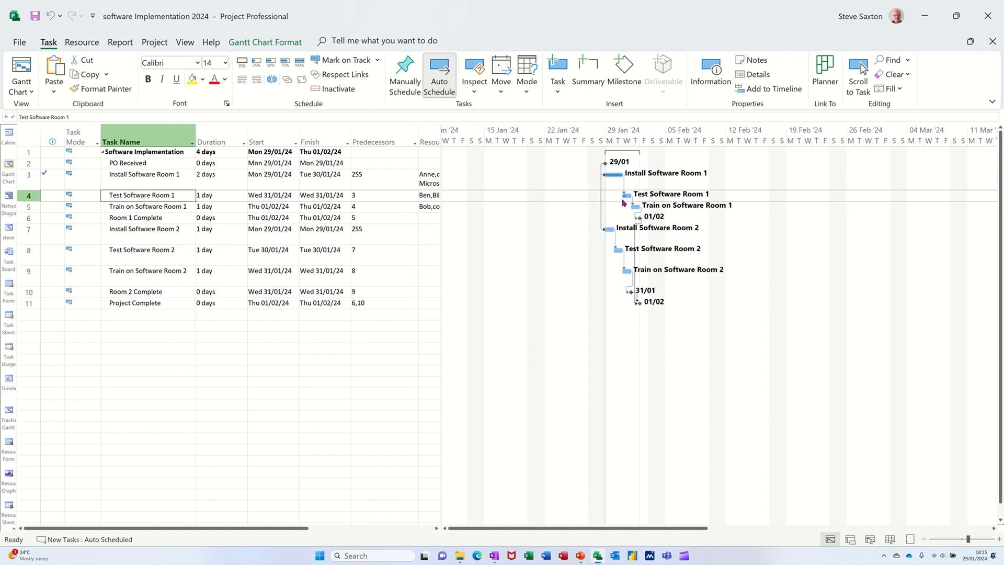
{"action": "left_click", "coordinate": [299, 62]}
{"action": "left_click", "coordinate": [240, 62]}
- Update Test Software Room 1 to 15% complete with an actual start of Tue 30/01/2024, and undo that update
{"action": "left_click", "coordinate": [337, 63]}
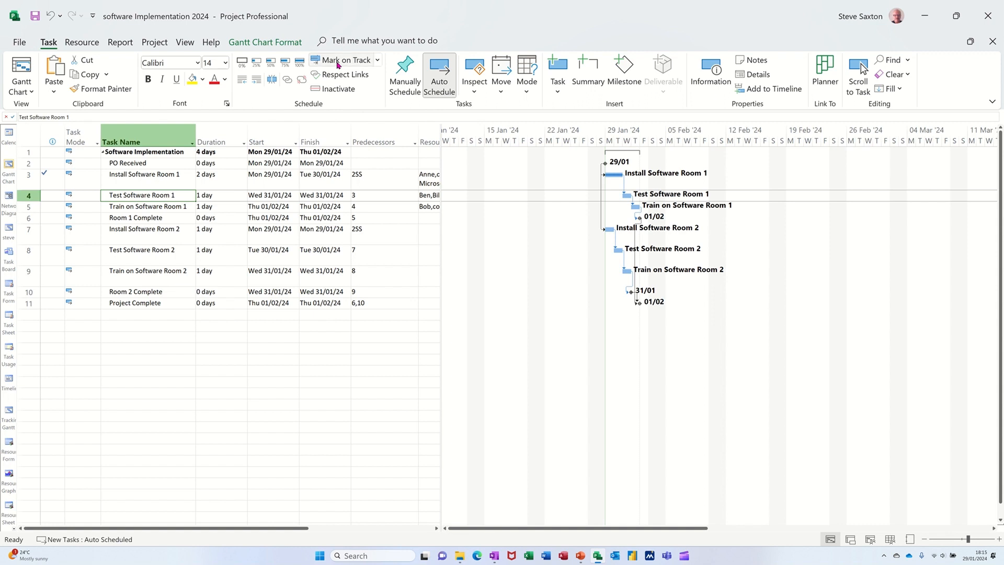
{"action": "left_click", "coordinate": [376, 60]}
{"action": "left_click", "coordinate": [345, 92]}
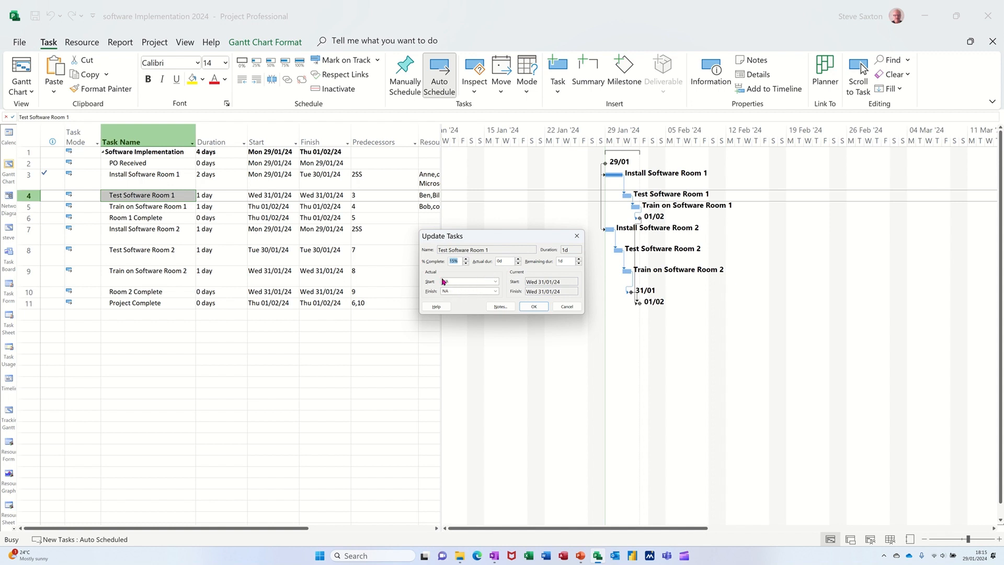
{"action": "left_click", "coordinate": [494, 281]}
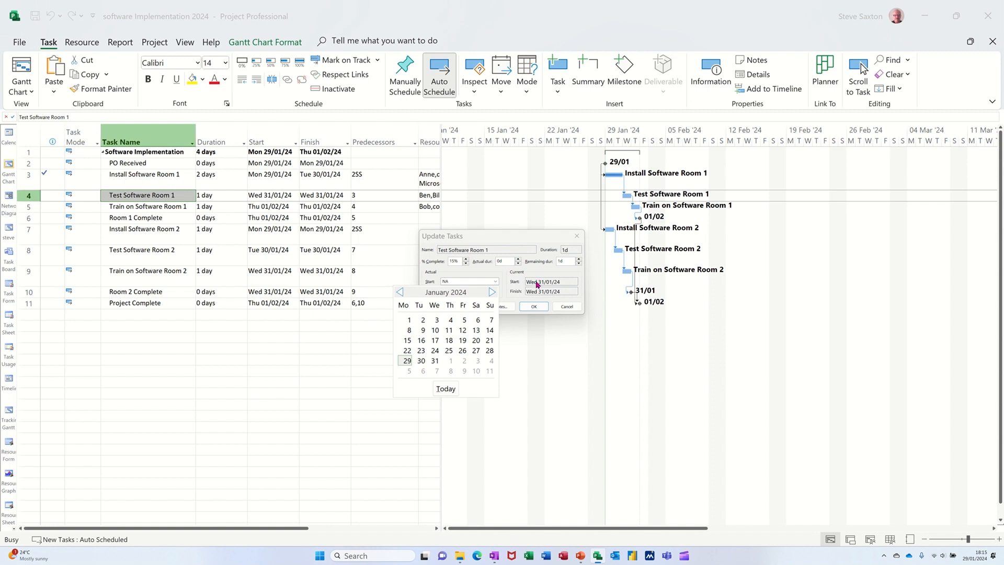
{"action": "left_click", "coordinate": [421, 361]}
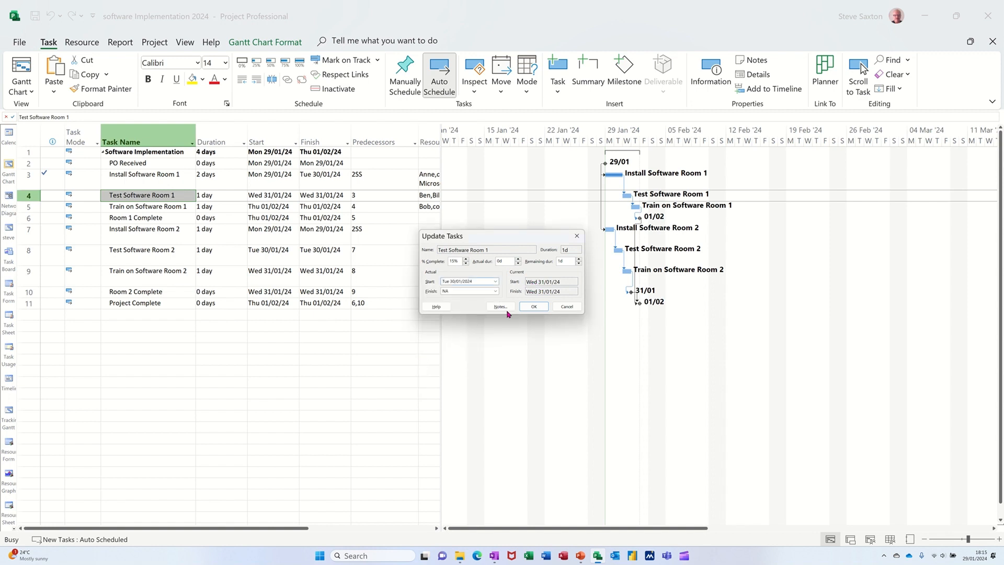
{"action": "left_click", "coordinate": [532, 306]}
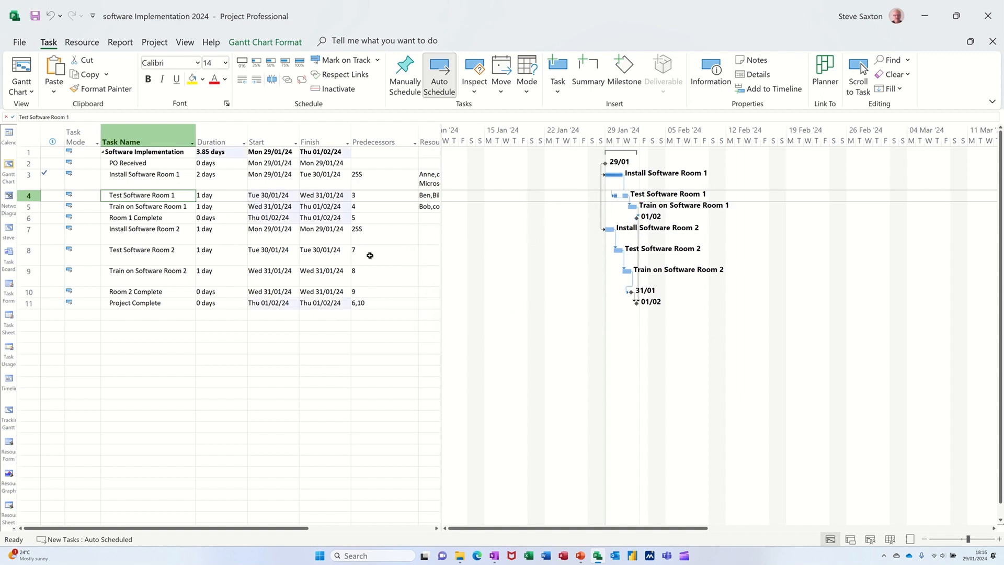
{"action": "key", "text": "ctrl+z"}
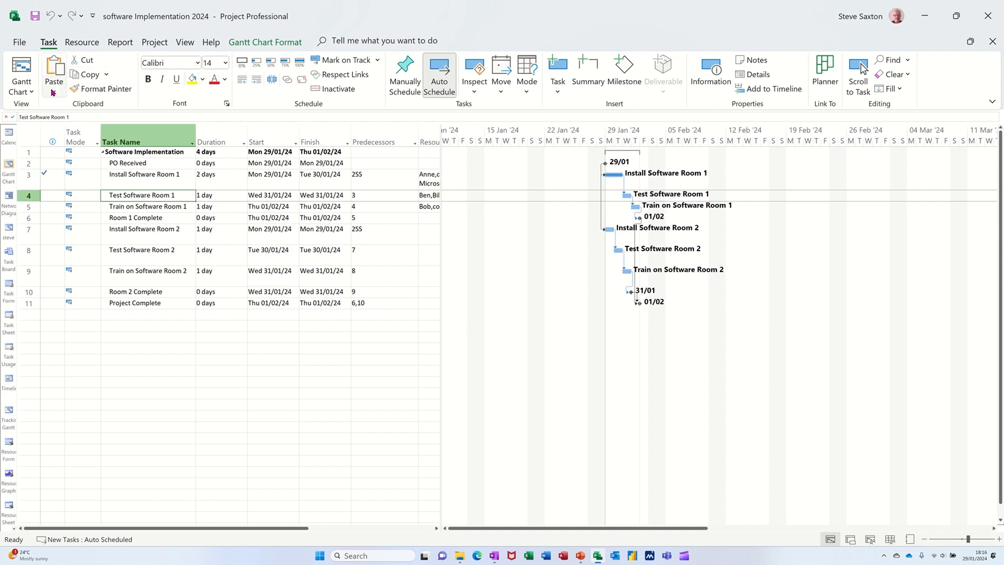
- Switch to the Tracking Gantt view and examine the Baseline Start, Baseline Finish and Baseline Duration columns
{"action": "left_click", "coordinate": [29, 90]}
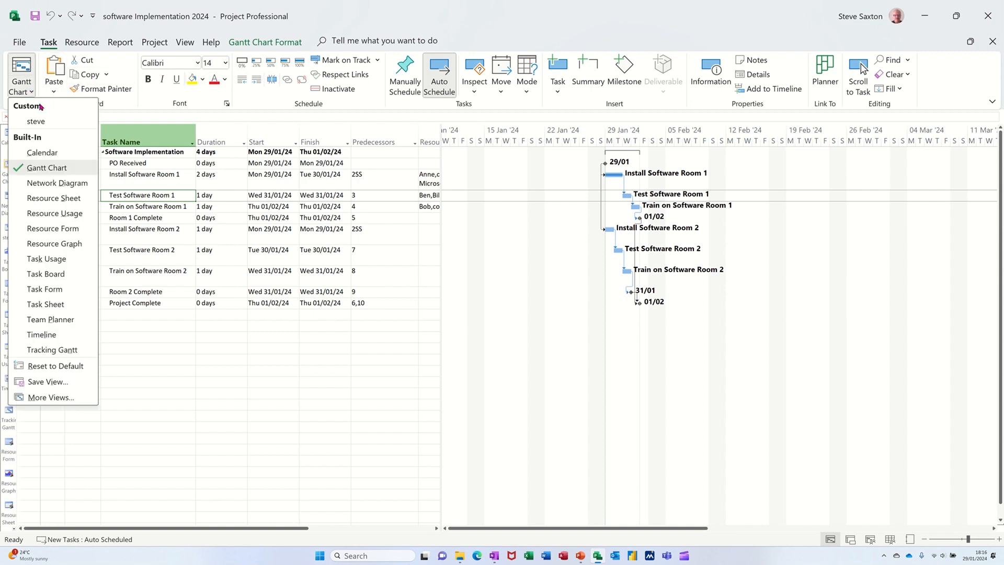
{"action": "left_click", "coordinate": [50, 352]}
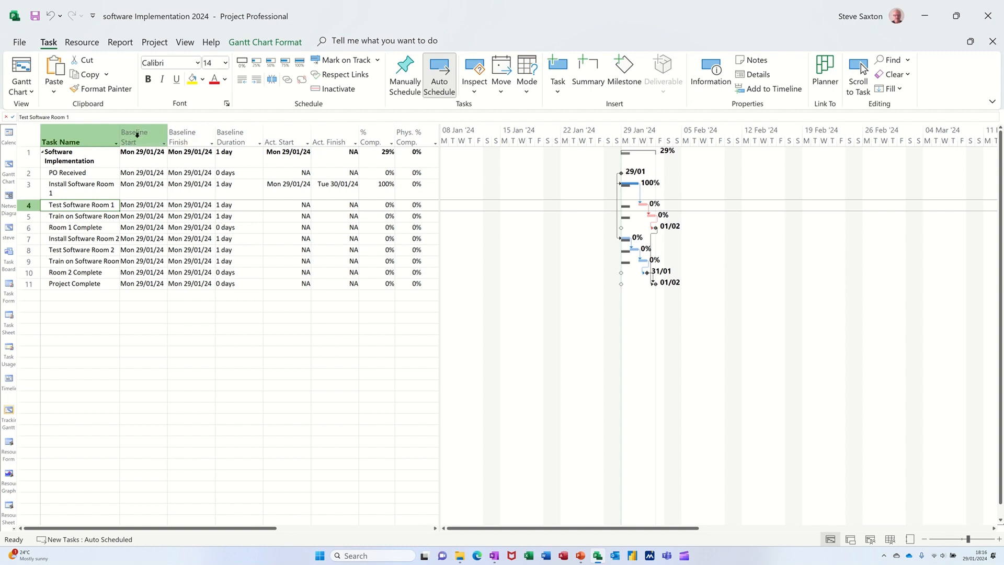
{"action": "left_click_drag", "start_coordinate": [141, 137], "coordinate": [230, 140]}
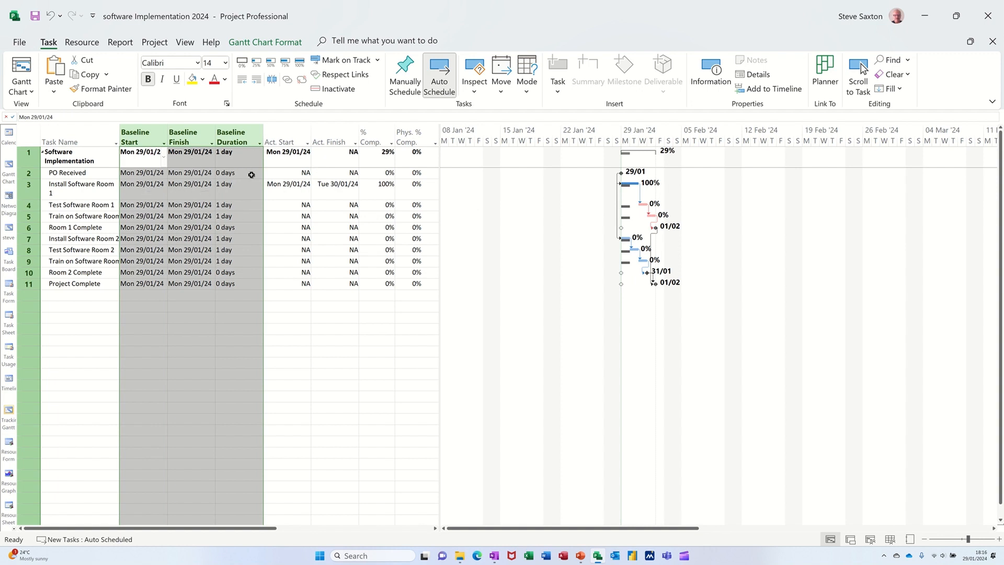
{"action": "left_click", "coordinate": [260, 228]}
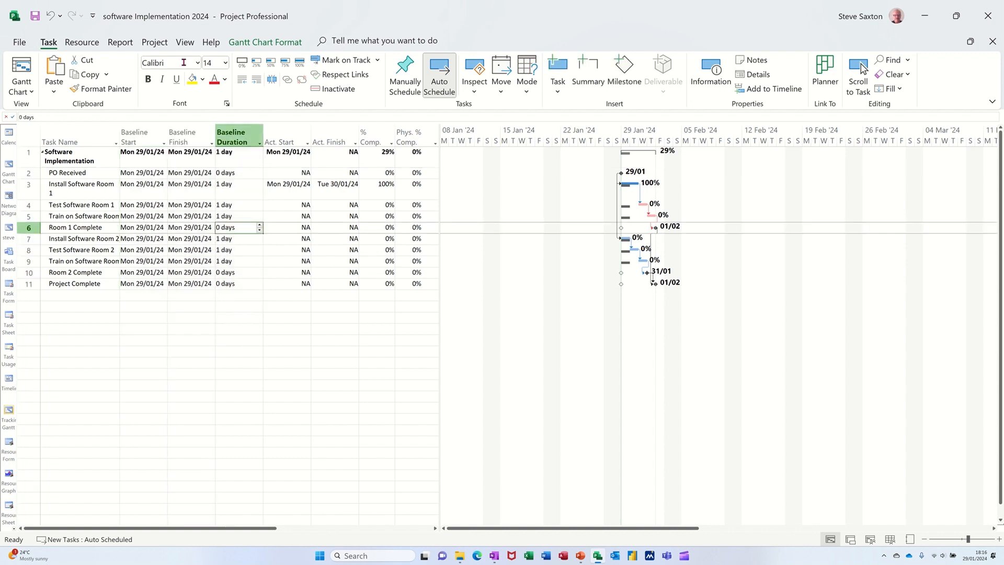
- Change the Tracking Gantt's table to Entry and return it to the Tracking table
{"action": "left_click", "coordinate": [183, 43]}
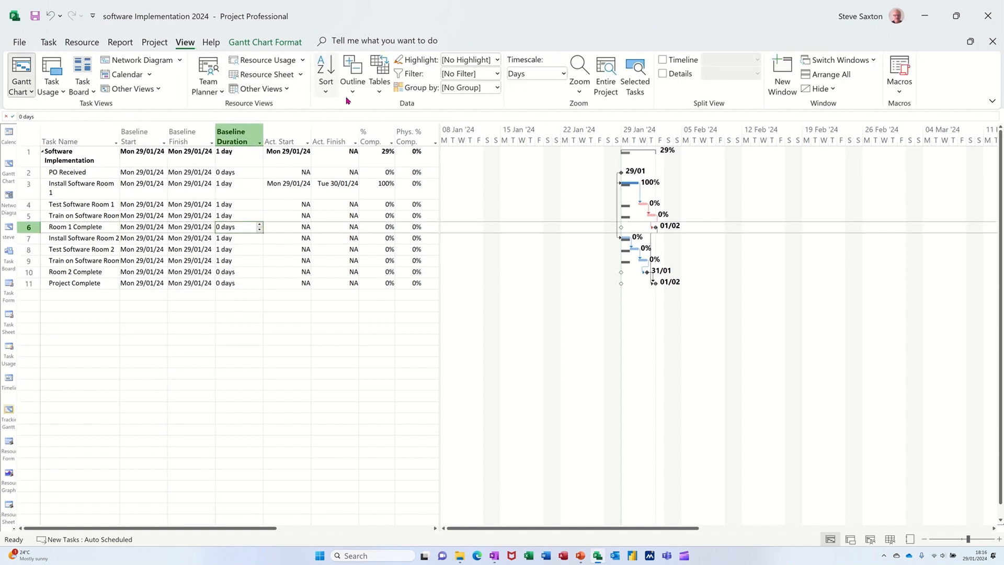
{"action": "left_click", "coordinate": [380, 92]}
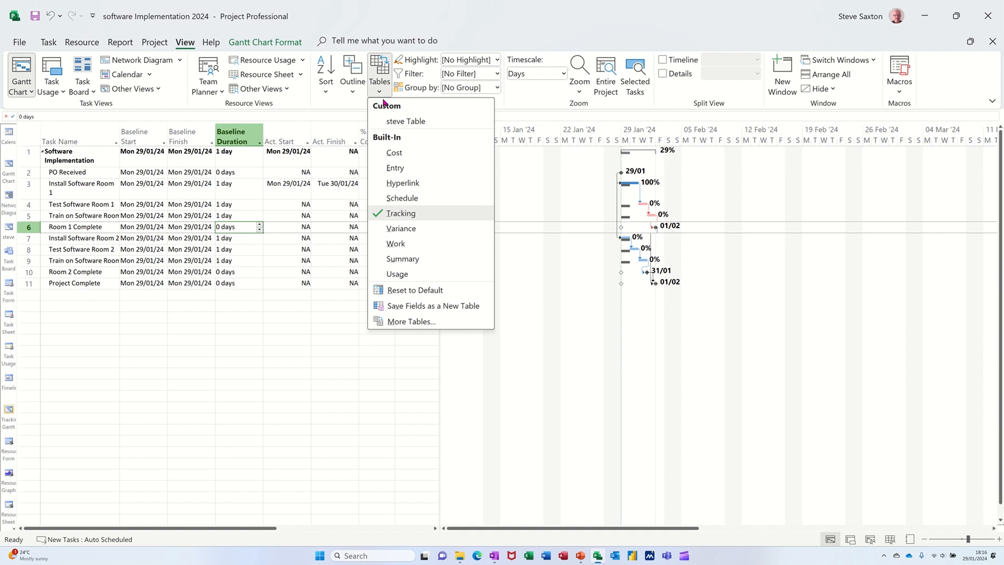
{"action": "left_click", "coordinate": [394, 167]}
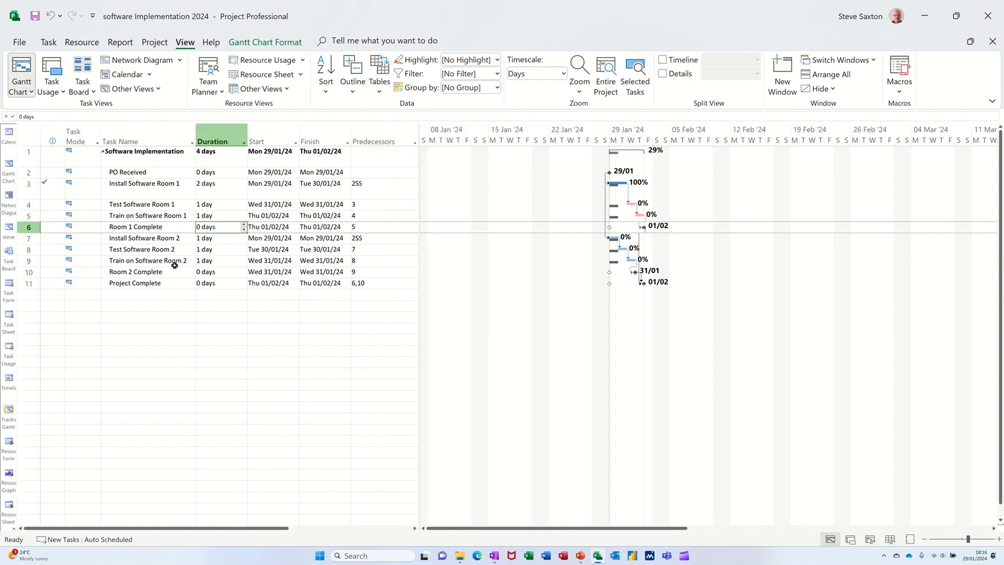
{"action": "left_click", "coordinate": [380, 93]}
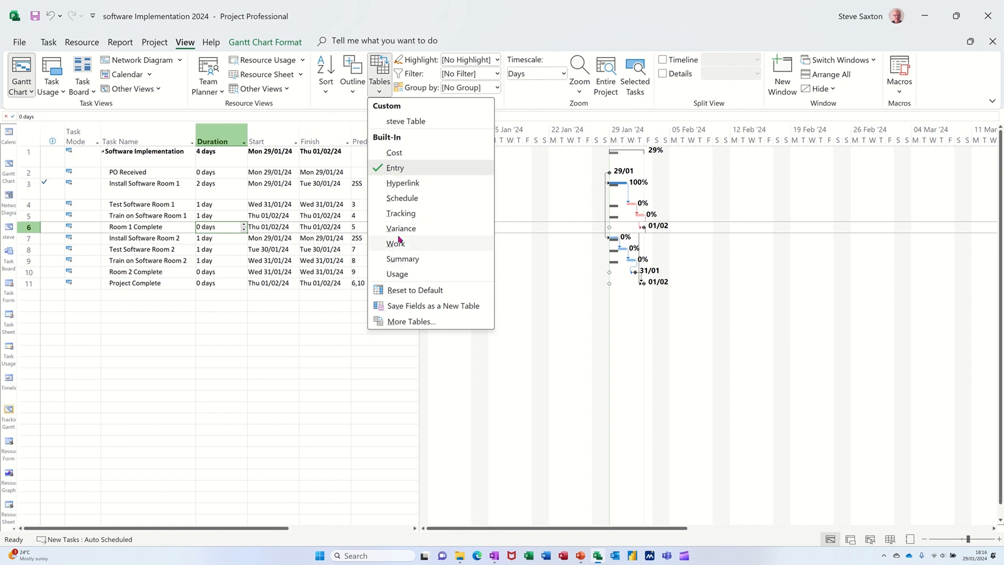
{"action": "left_click", "coordinate": [396, 214]}
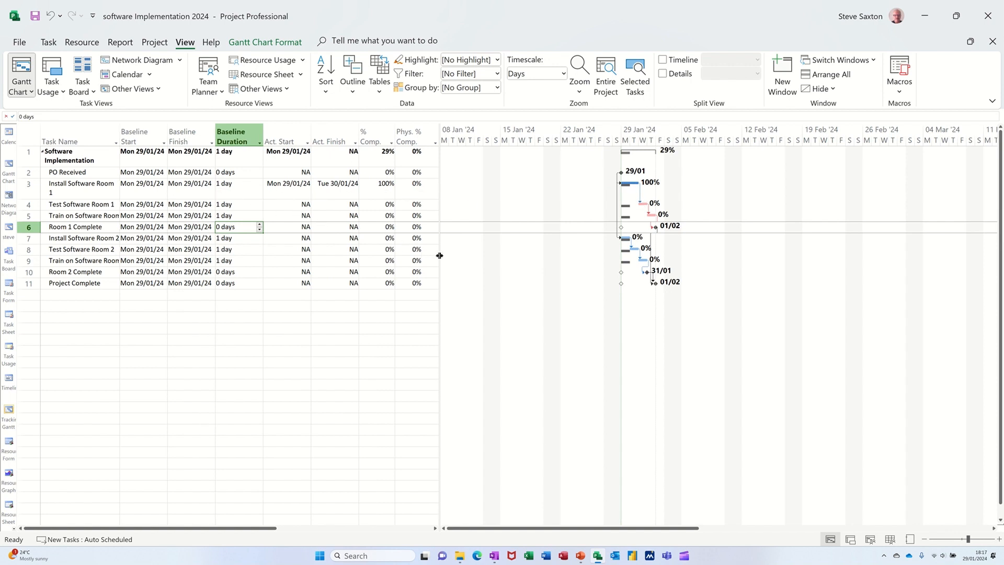
- Widen the table through the Act. Cost column and set the actual duration of Test Software Room 1 to 2 days
{"action": "left_click_drag", "start_coordinate": [439, 255], "coordinate": [505, 260]}
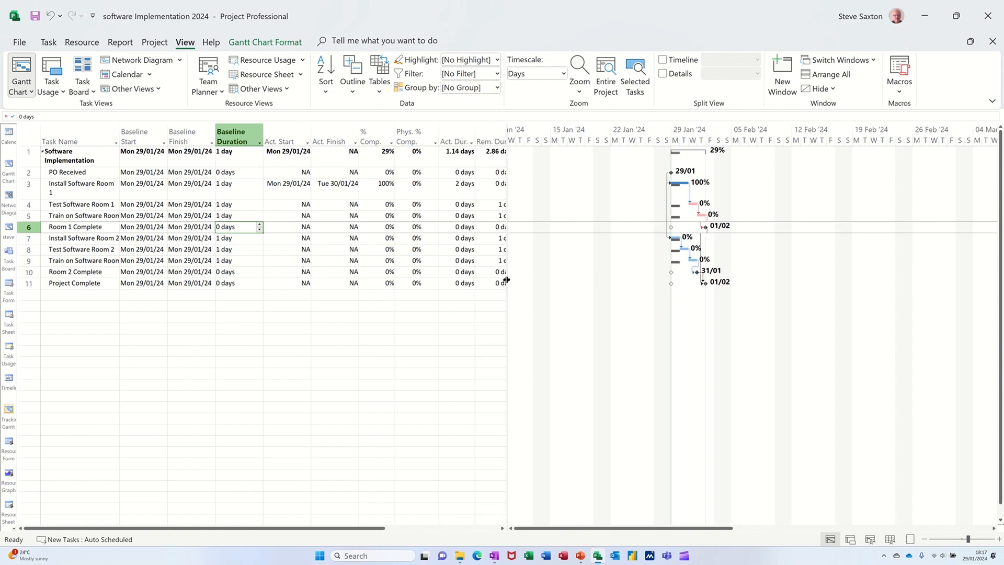
{"action": "left_click_drag", "start_coordinate": [505, 280], "coordinate": [549, 279]}
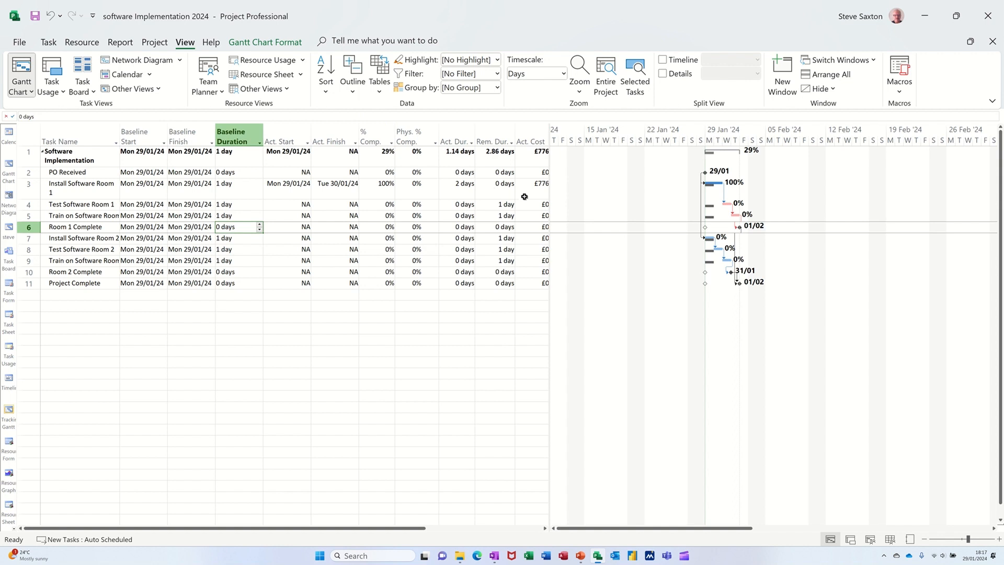
{"action": "left_click", "coordinate": [454, 205]}
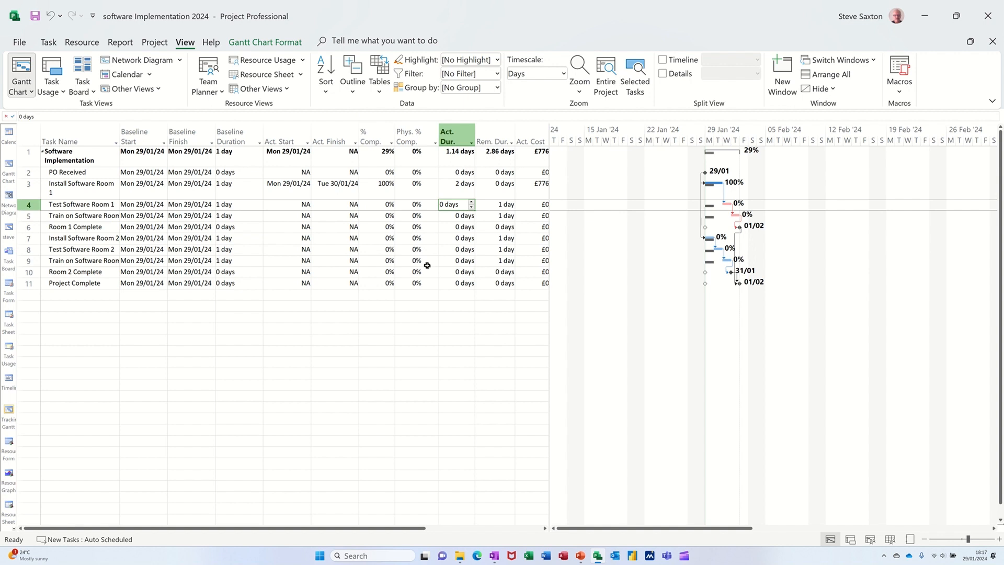
{"action": "type", "text": "2"}
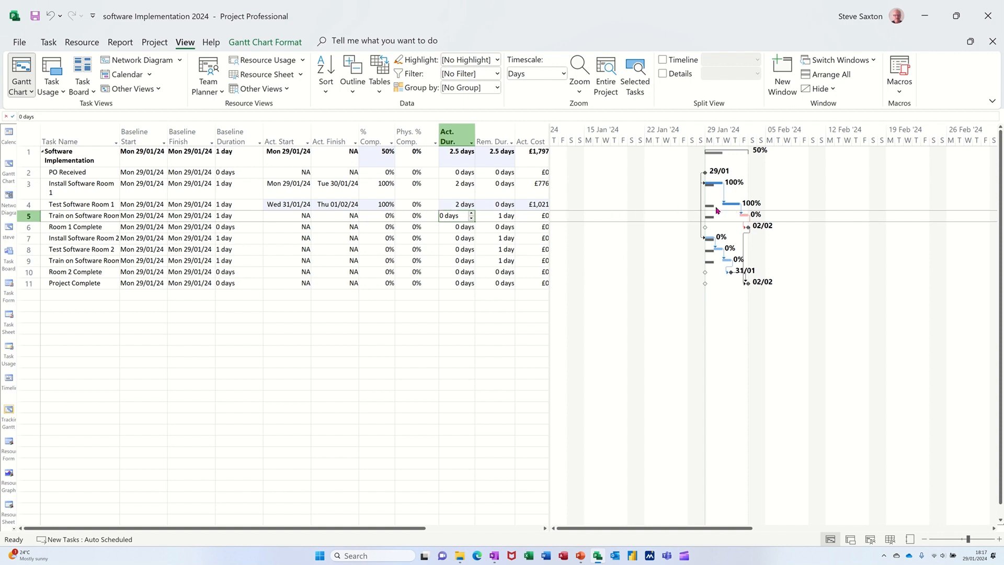
- Set the remaining duration of Test Software Room 1 to 1 day
{"action": "left_click", "coordinate": [453, 204]}
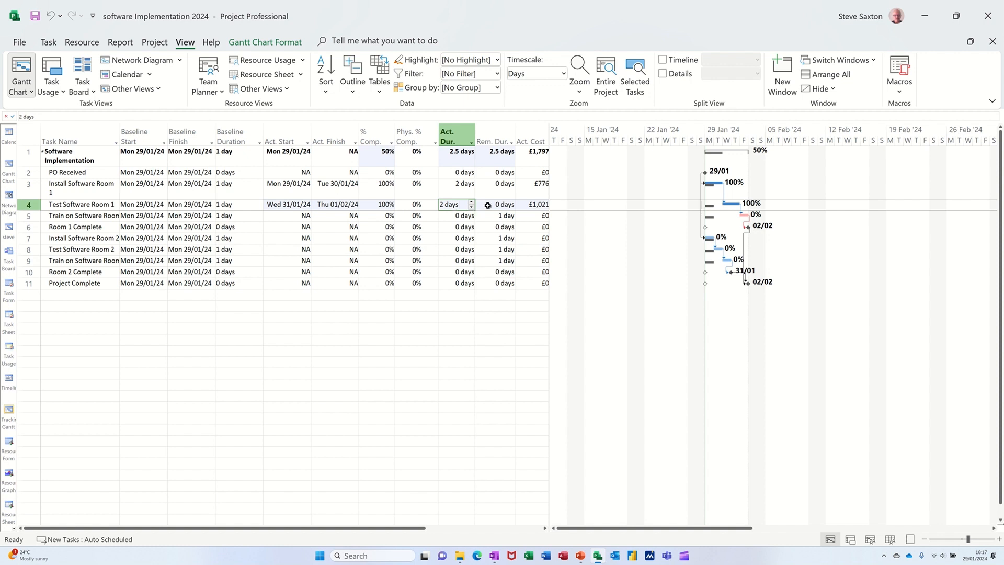
{"action": "left_click", "coordinate": [488, 205]}
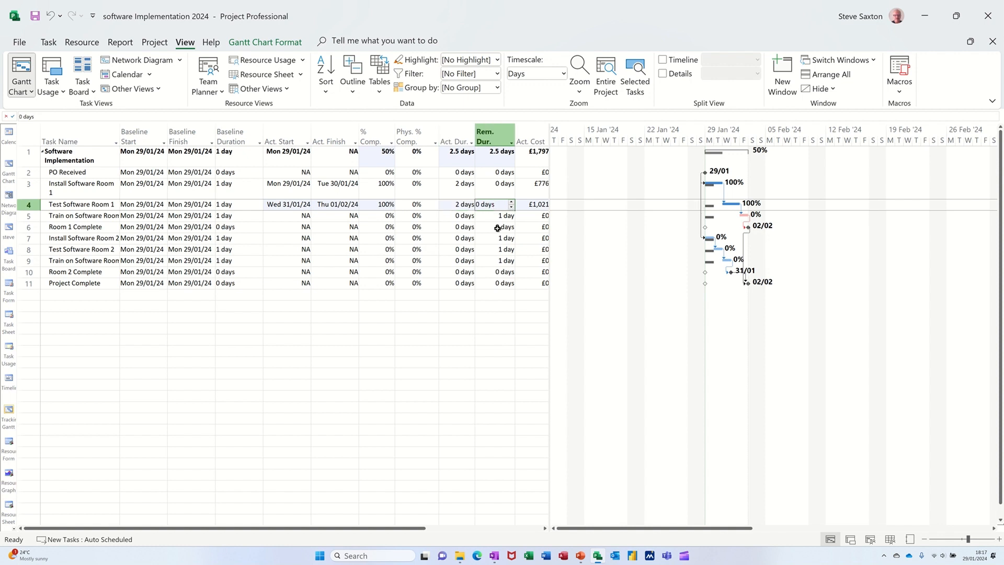
{"action": "type", "text": "1"}
{"action": "key", "text": "Return"}
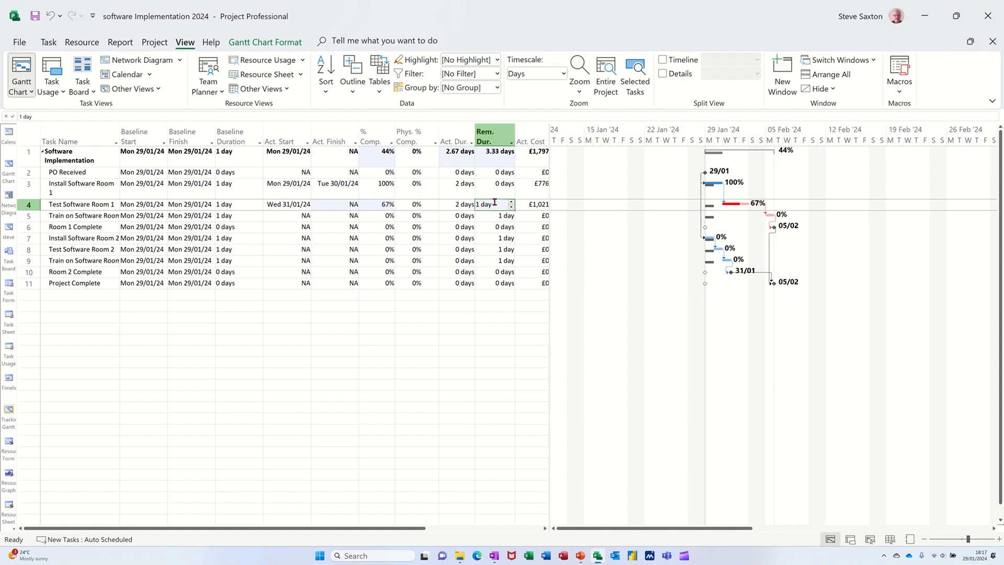
- Set the actual duration of Train on Software Room 1 to 0.5 days
{"action": "left_click", "coordinate": [464, 204]}
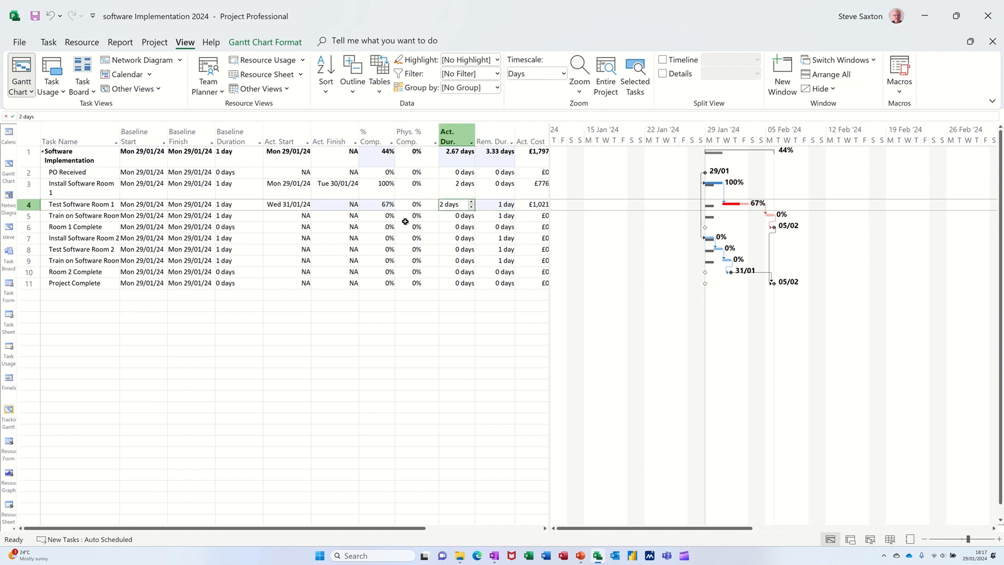
{"action": "left_click", "coordinate": [450, 216]}
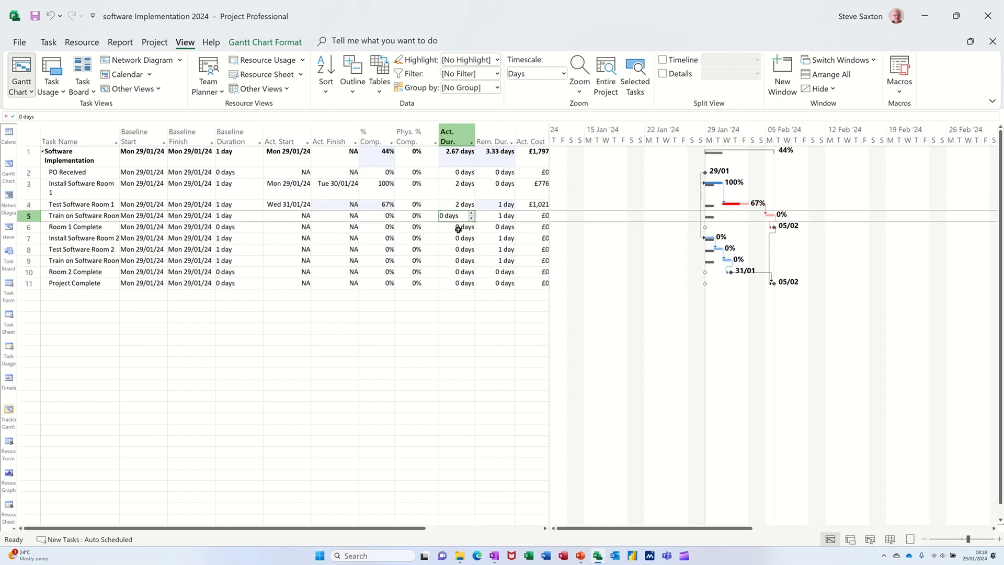
{"action": "type", "text": "."}
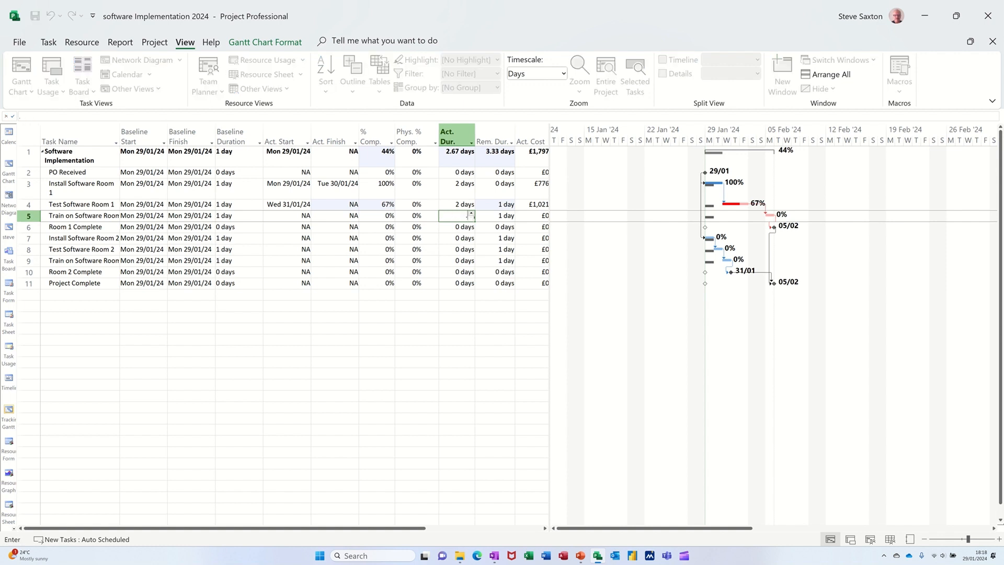
{"action": "type", "text": "5"}
{"action": "key", "text": "Return"}
{"action": "left_click", "coordinate": [456, 216]}
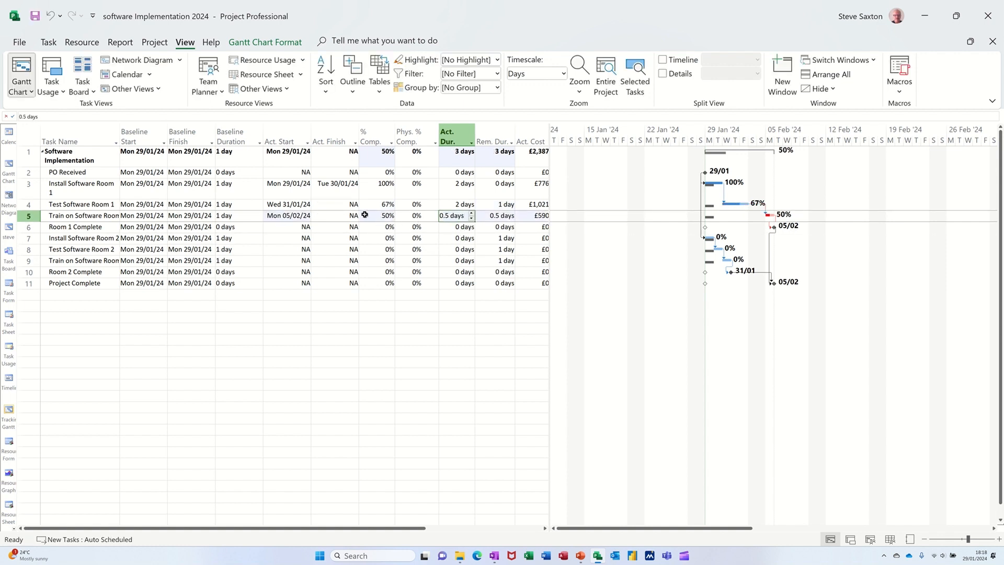
- Set the remaining duration of Train on Software Room 1 to 0 days
{"action": "left_click", "coordinate": [499, 216]}
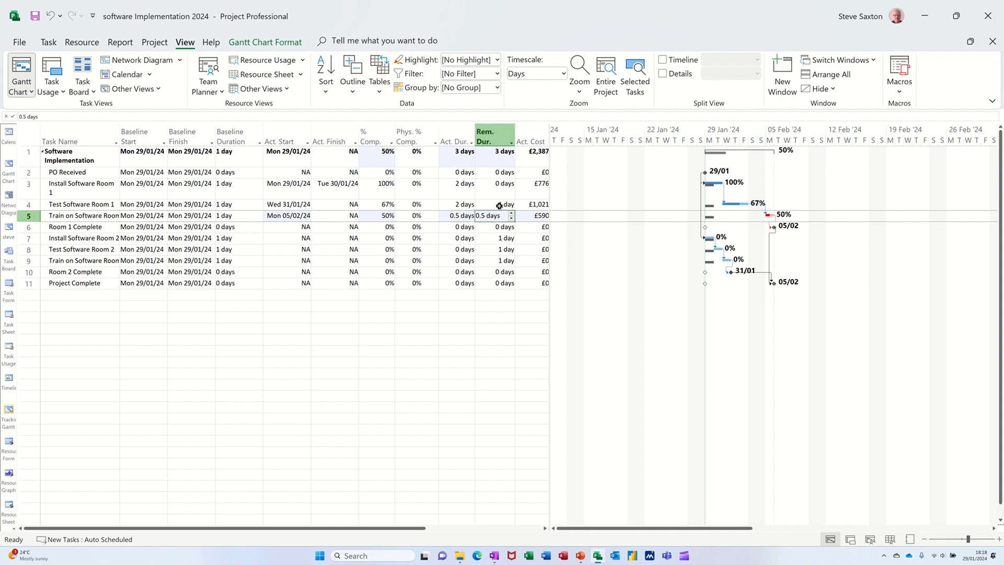
{"action": "type", "text": "0"}
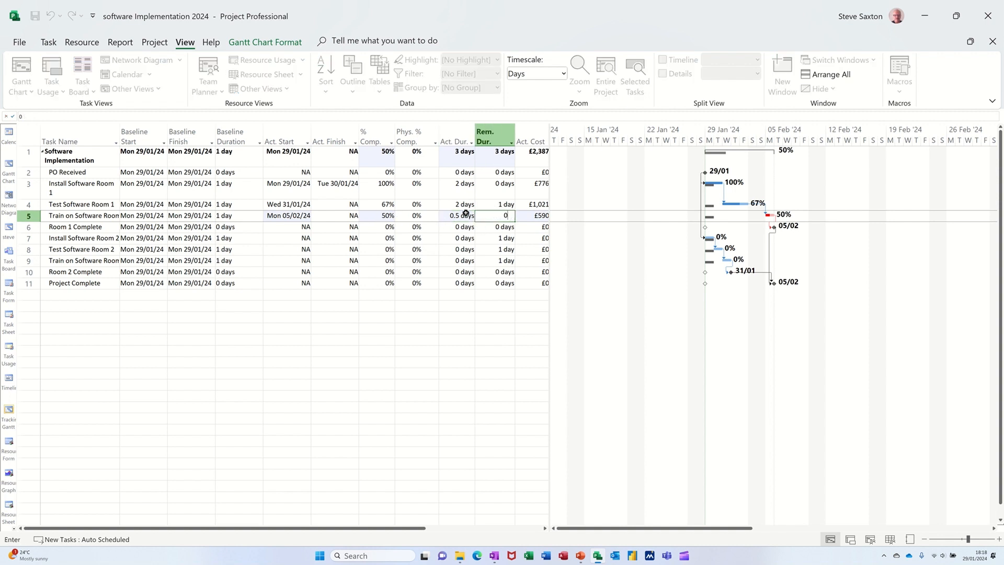
{"action": "left_click", "coordinate": [387, 226]}
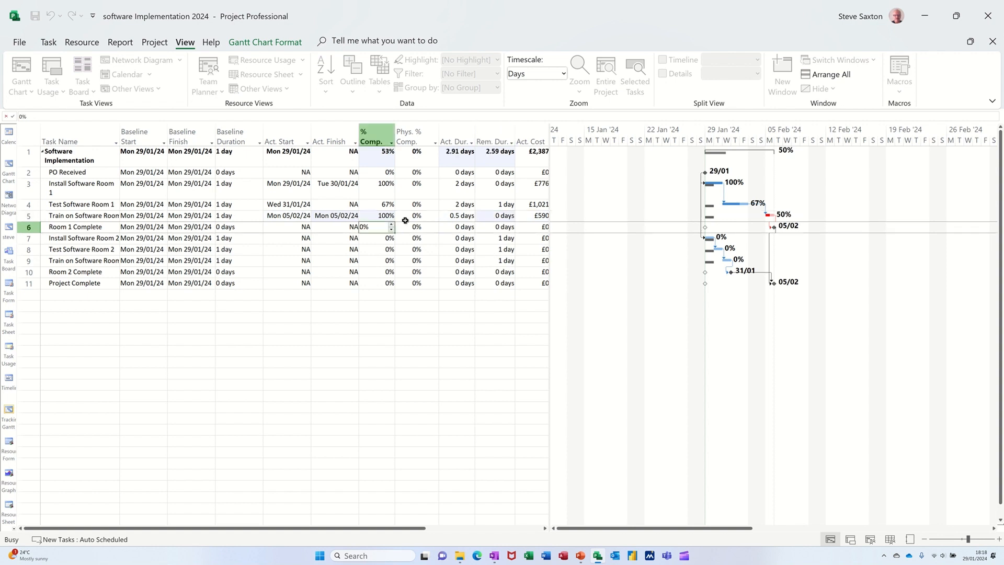
{"action": "left_click", "coordinate": [510, 223]}
{"action": "left_click", "coordinate": [452, 221]}
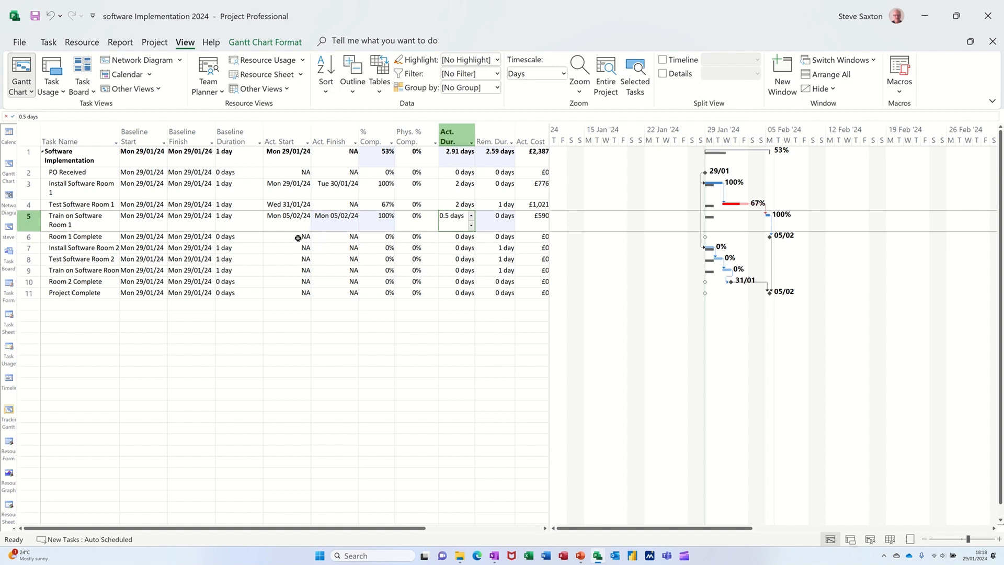
- Record an actual start of Wed 07/02/24 and an actual duration of 1 day for Install Software Room 2
{"action": "left_click", "coordinate": [273, 250]}
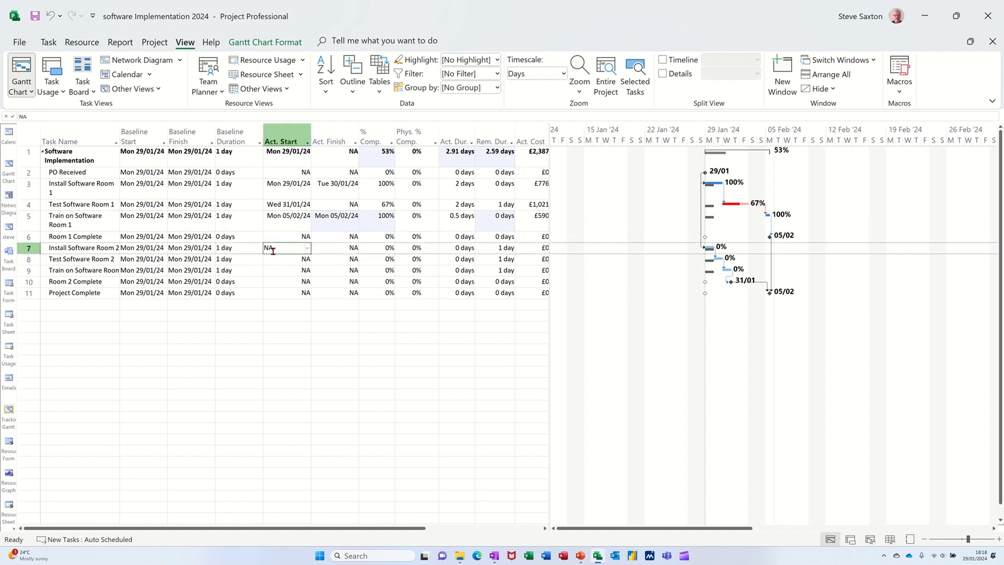
{"action": "left_click", "coordinate": [307, 249]}
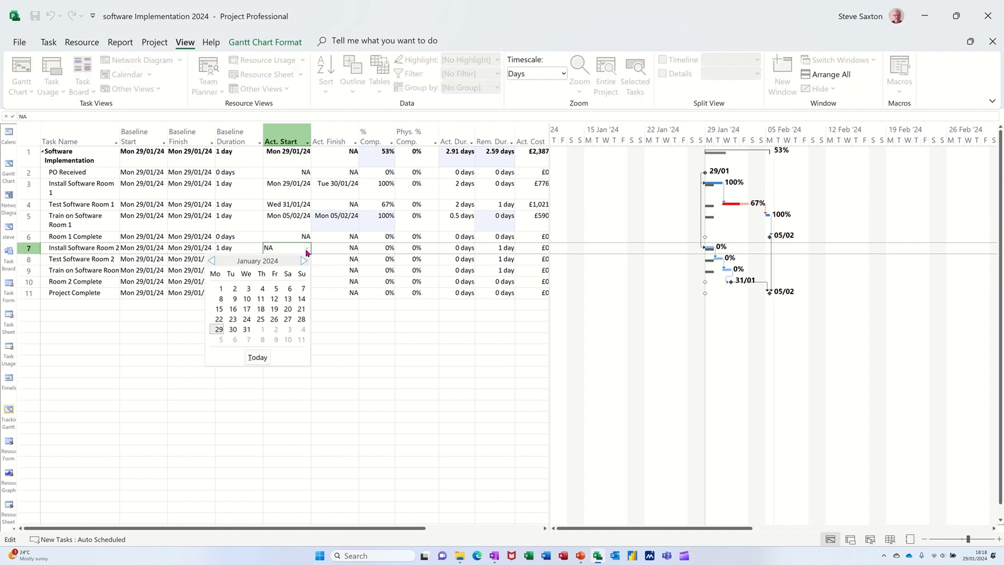
{"action": "left_click", "coordinate": [248, 339]}
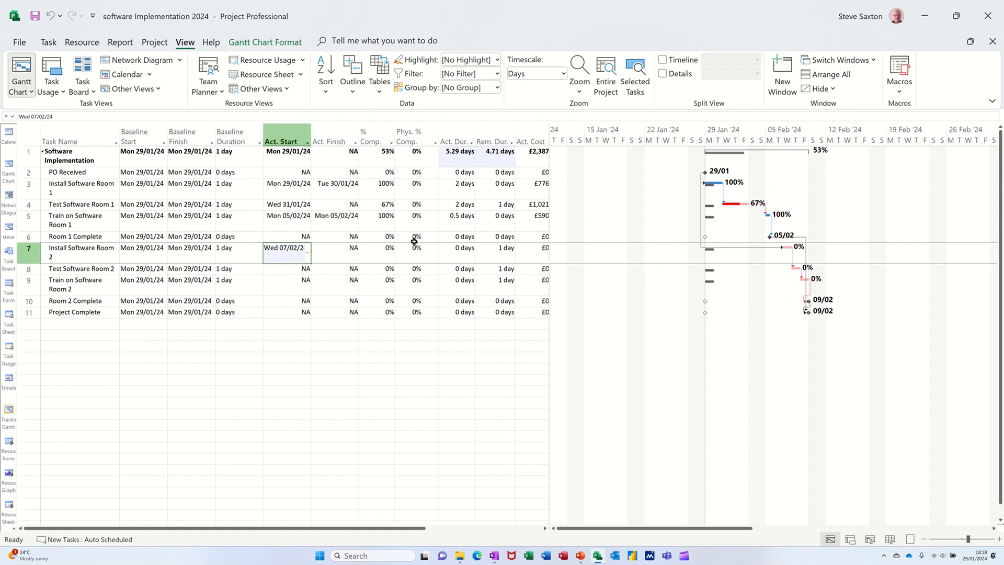
{"action": "left_click", "coordinate": [452, 254]}
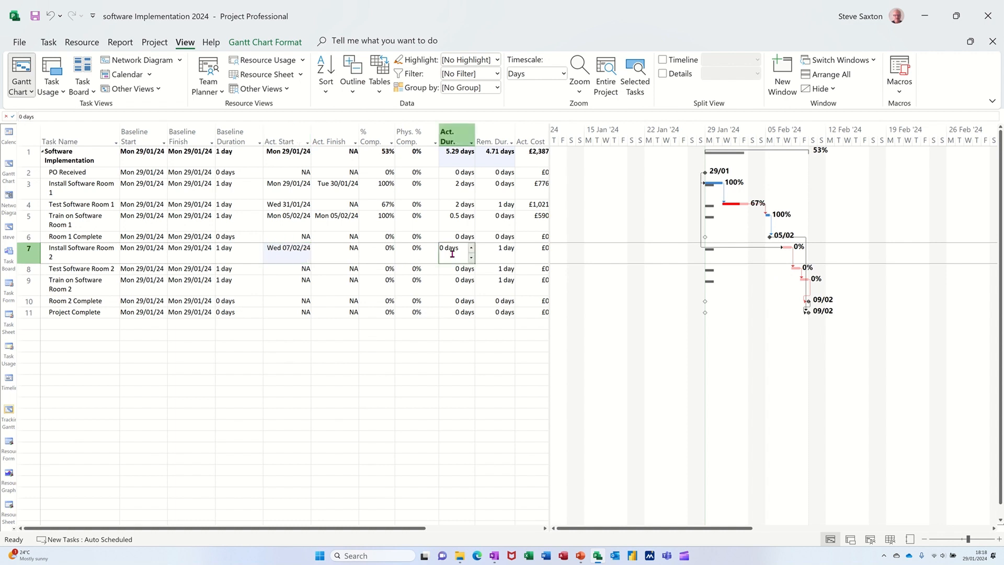
{"action": "type", "text": "1"}
{"action": "key", "text": "Return"}
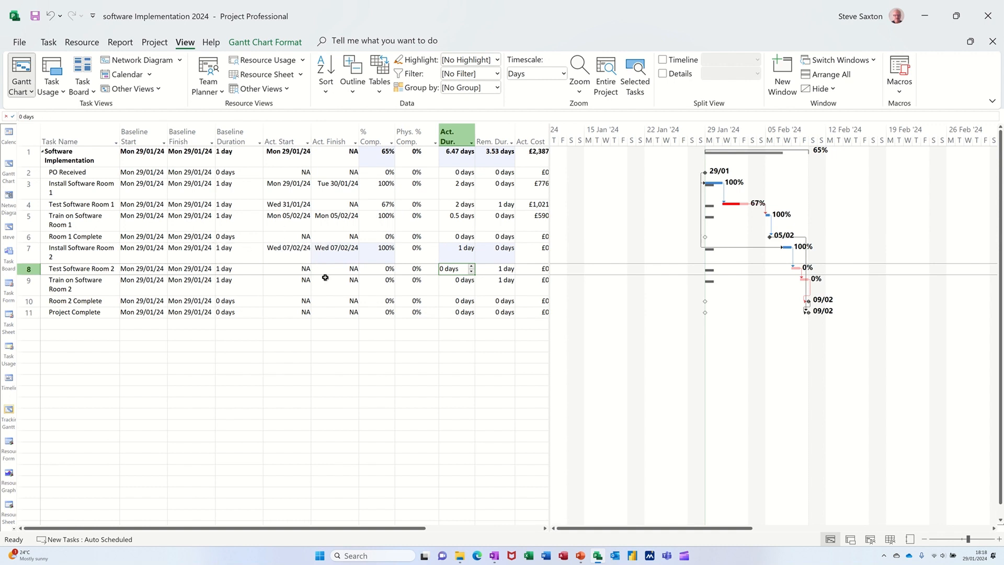
- Set the actual finish of Test Software Room 2 to Thu 08/02/24
{"action": "left_click", "coordinate": [335, 269]}
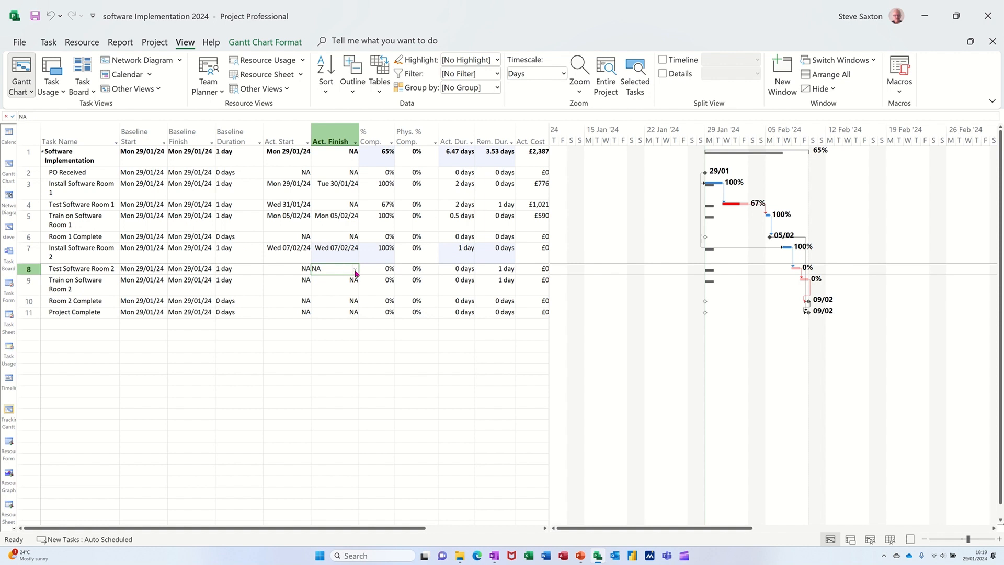
{"action": "left_click", "coordinate": [354, 269]}
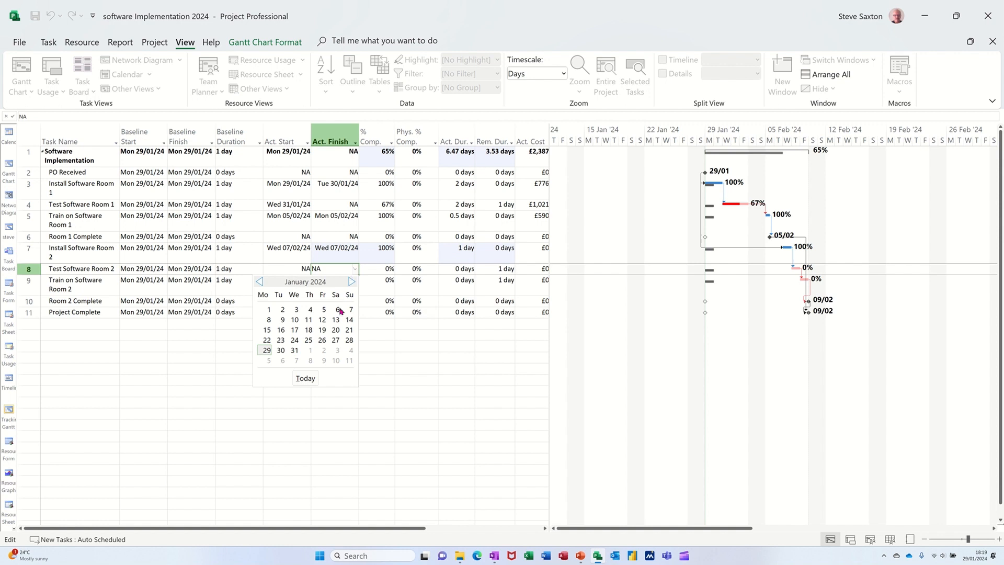
{"action": "left_click", "coordinate": [309, 361]}
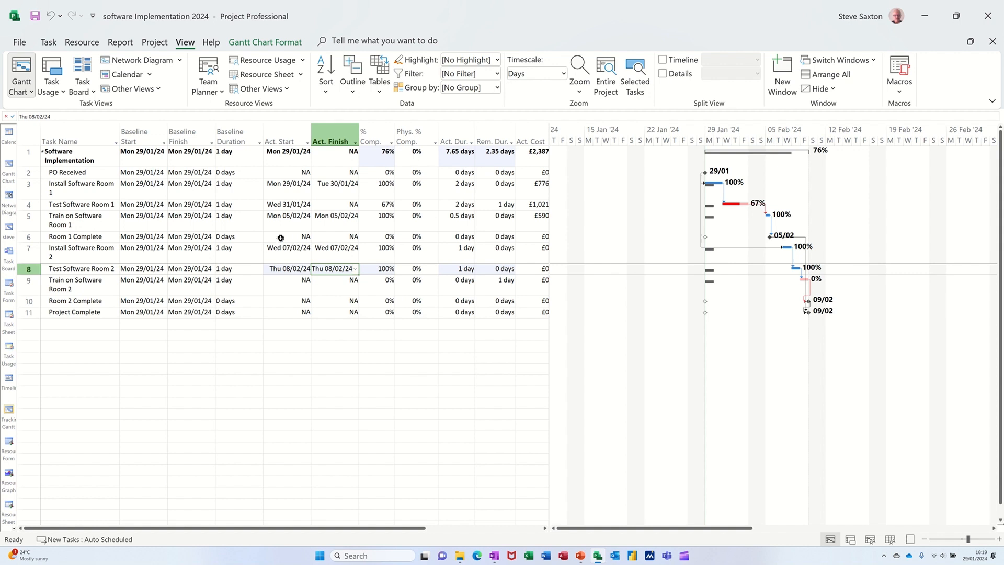
- Switch to the Task Usage view
{"action": "left_click", "coordinate": [848, 539]}
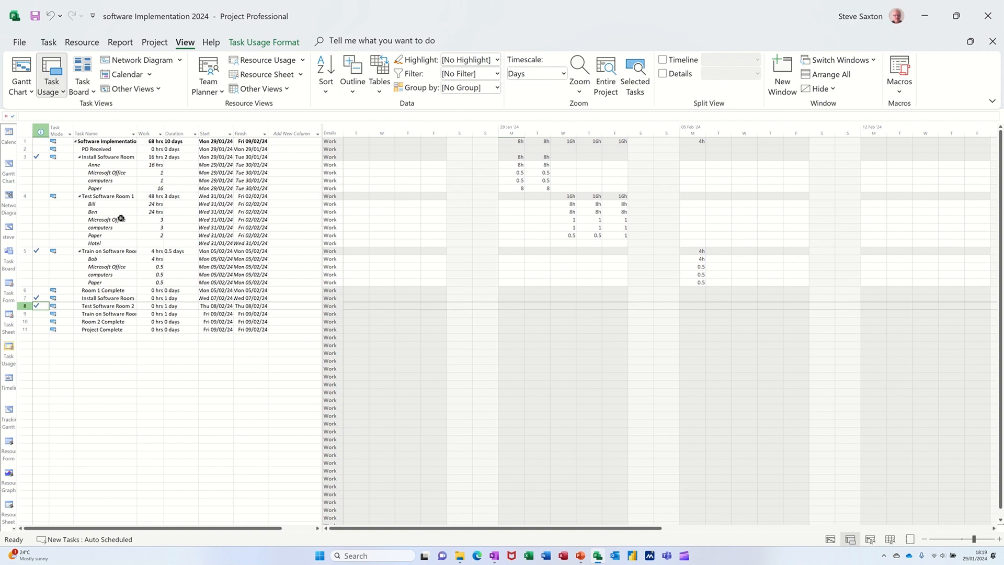
- Try 4 hours of work on Wed 31/01/24 for the first person assigned to Test Software Room 1, then restore it to 8 hours
{"action": "left_click", "coordinate": [559, 206]}
{"action": "type", "text": "4"}
{"action": "key", "text": "Return"}
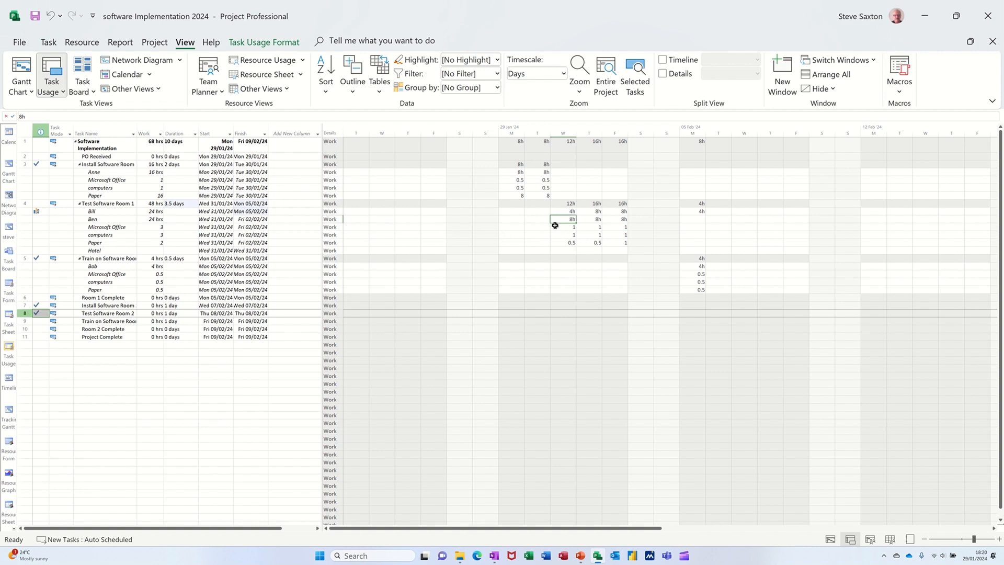
{"action": "left_click", "coordinate": [562, 211]}
{"action": "type", "text": "8"}
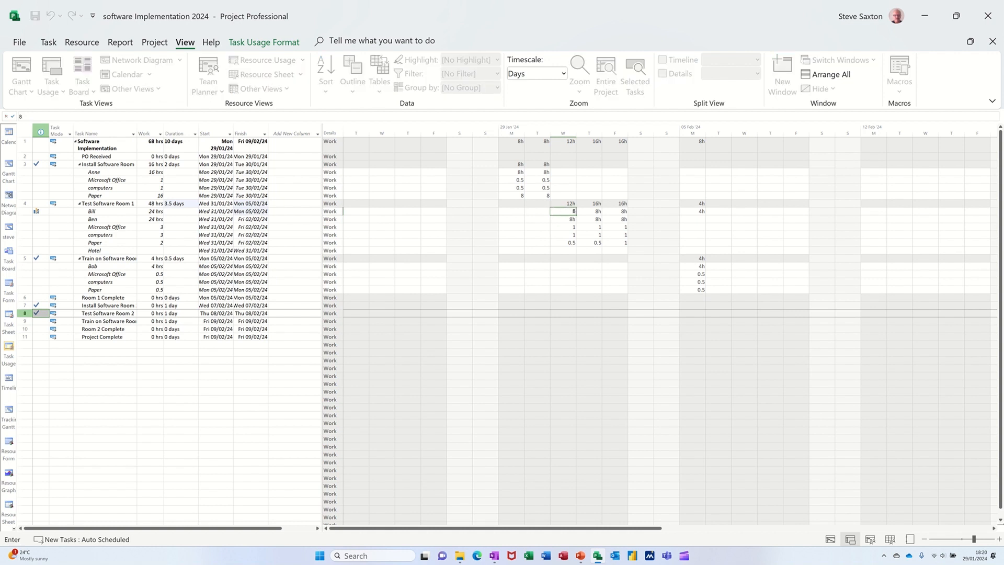
{"action": "key", "text": "Return"}
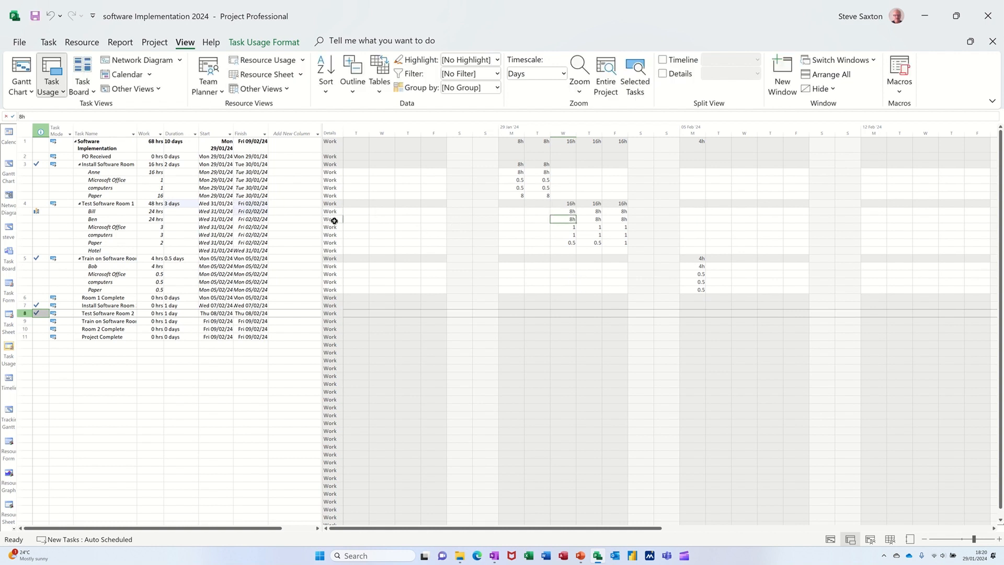
- Show the Actual Work details and set the assigned person's actual work on Install Software Room 1 to 4 hours for Mon 29/01/24
{"action": "right_click", "coordinate": [337, 222]}
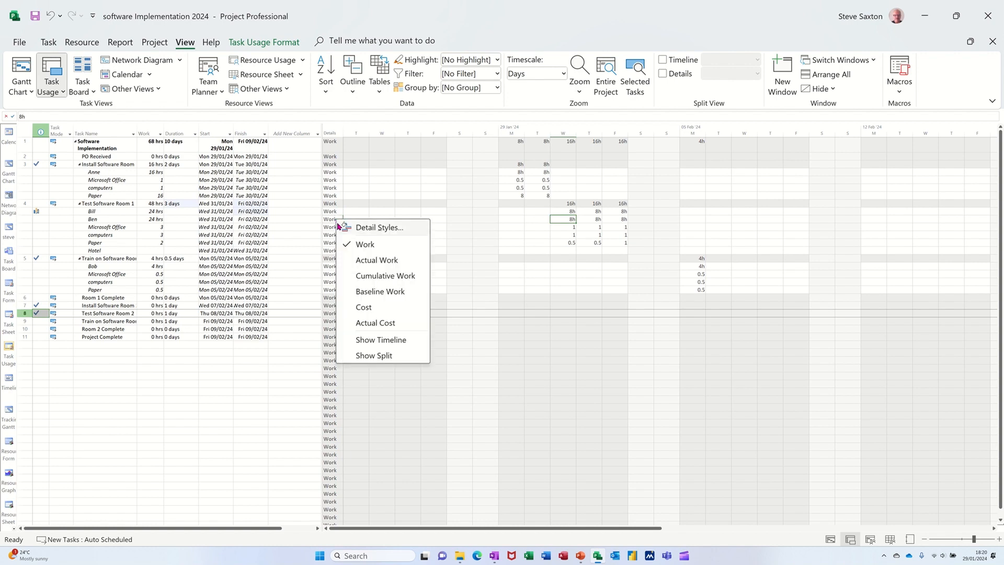
{"action": "left_click", "coordinate": [368, 261]}
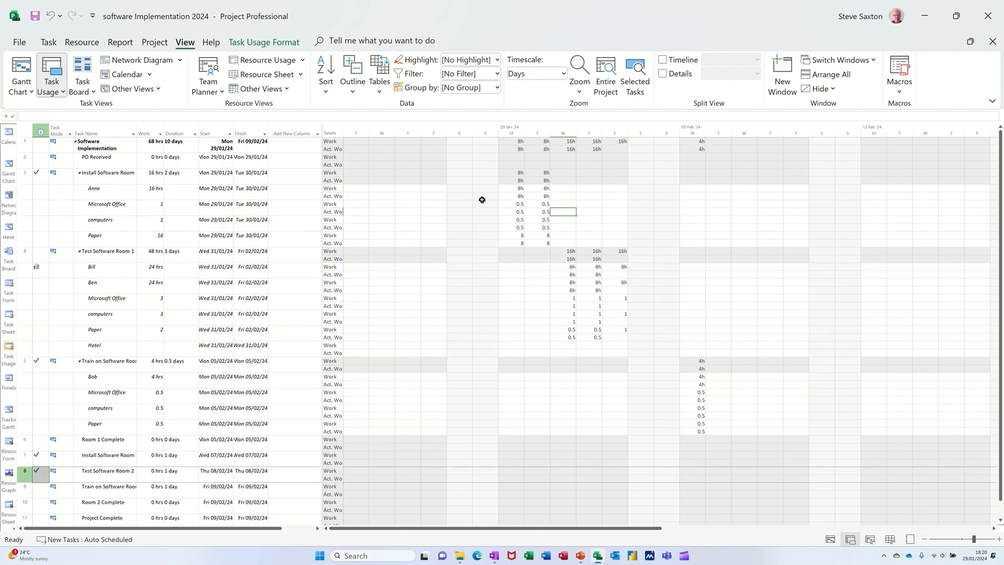
{"action": "left_click", "coordinate": [509, 196]}
{"action": "type", "text": "4"}
{"action": "key", "text": "Return"}
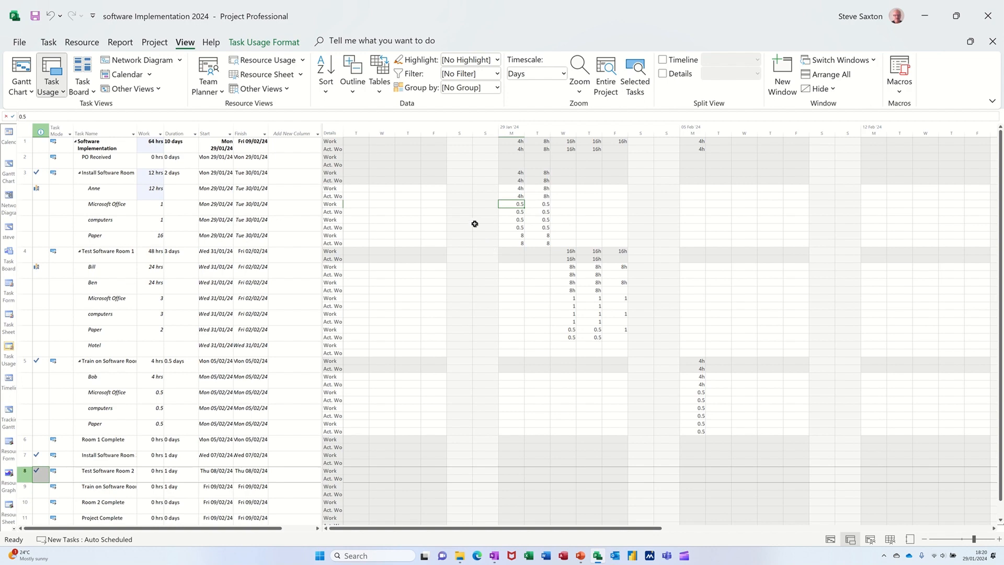
- Return to the Gantt Chart view
{"action": "left_click", "coordinate": [8, 167]}
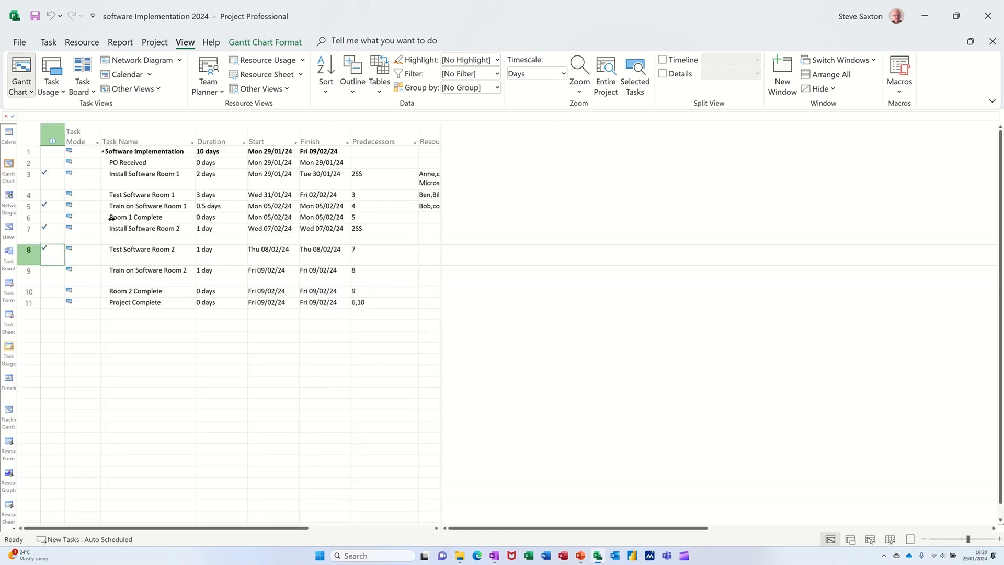